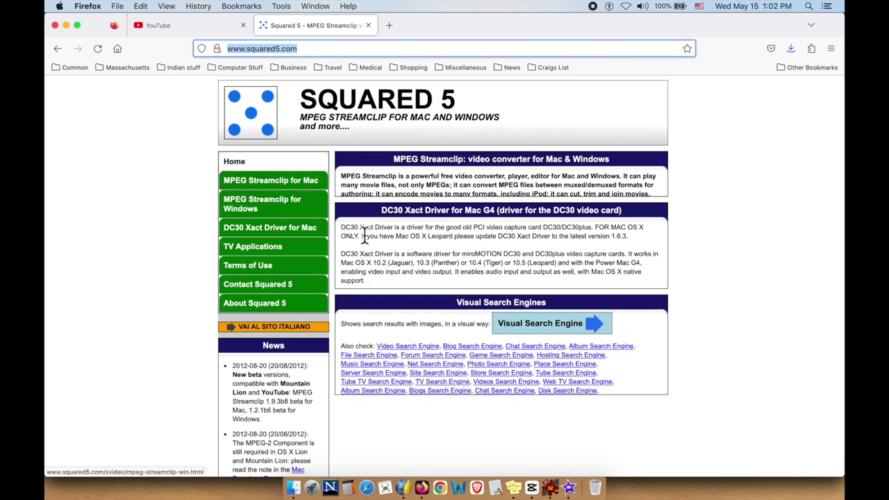
# Review the MPEG Streamclip page on squared5.com, then show the 1YouTubeVideos folder in Finder
pyautogui.moveTo(422, 195)
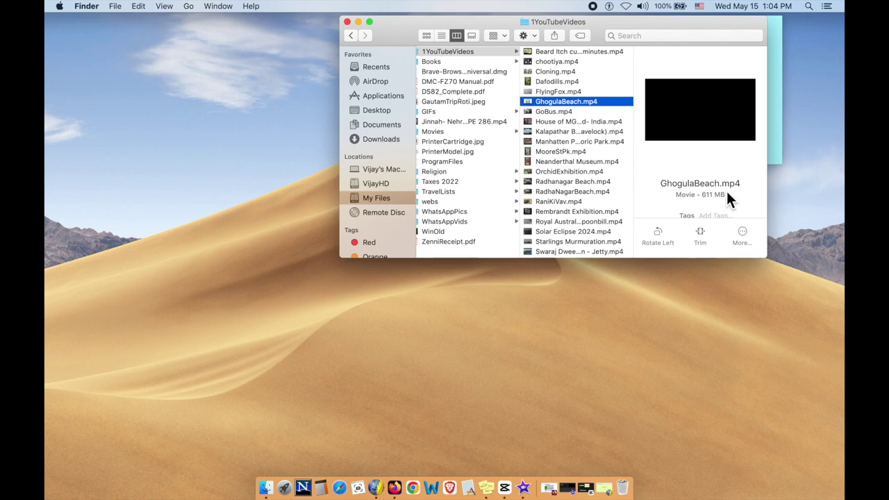
# Open GhogulaBeach.mp4 in MPEG Streamclip using Finder's Open With menu
pyautogui.rightClick(595, 102)
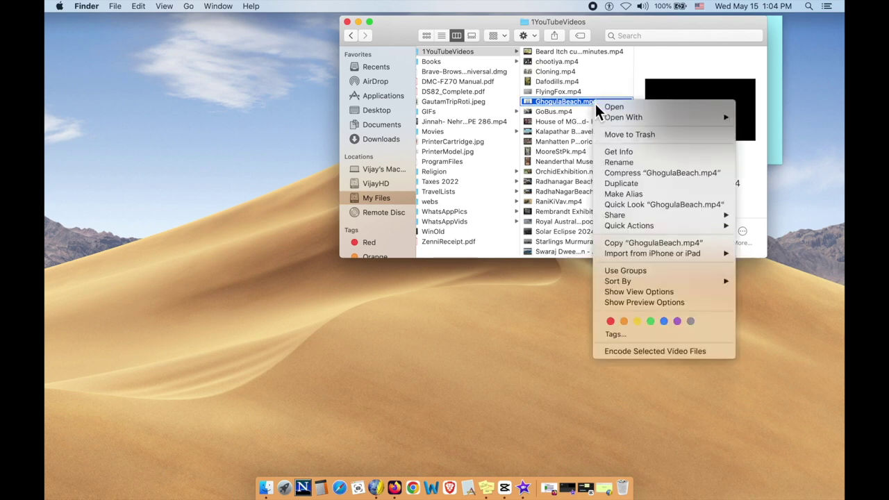
pyautogui.moveTo(622, 121)
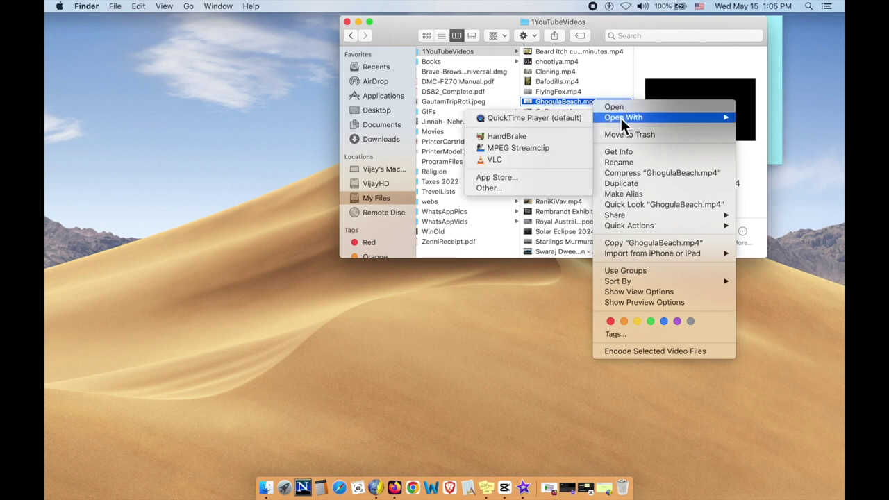
pyautogui.click(541, 151)
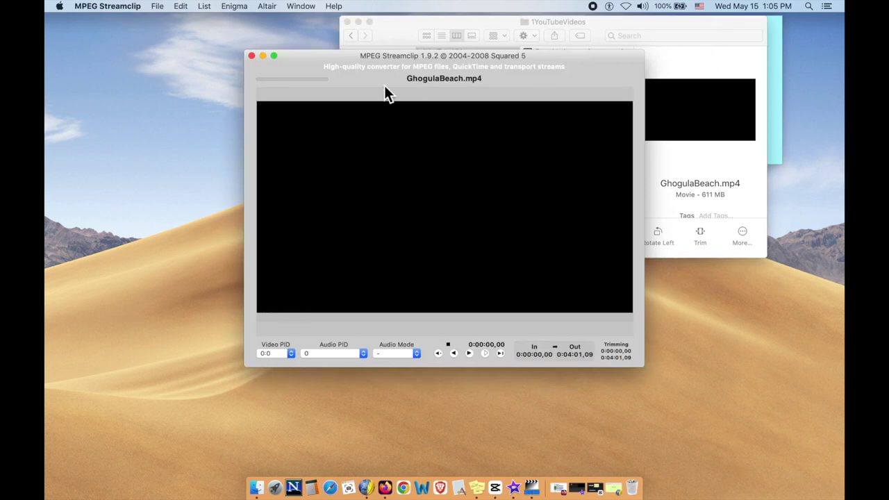
pyautogui.click(158, 7)
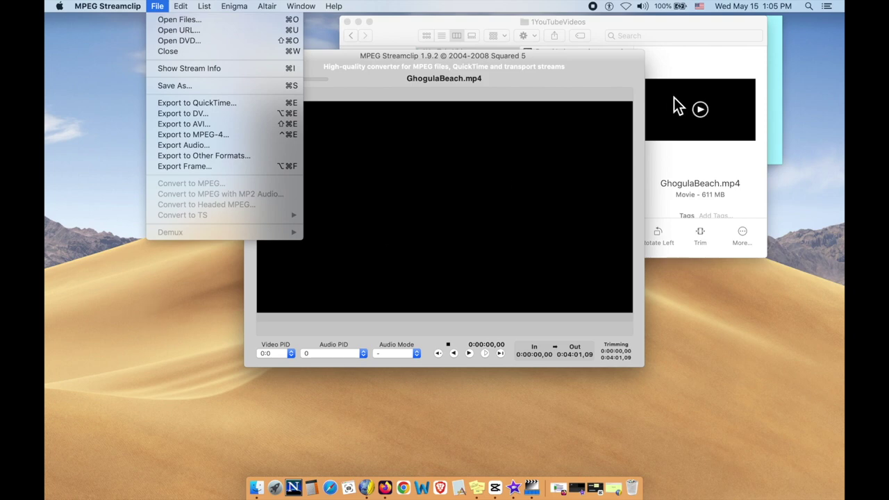
# Open the MPEG-4 Exporter for GhogulaBeach.mp4 from MPEG Streamclip's File menu
pyautogui.click(710, 32)
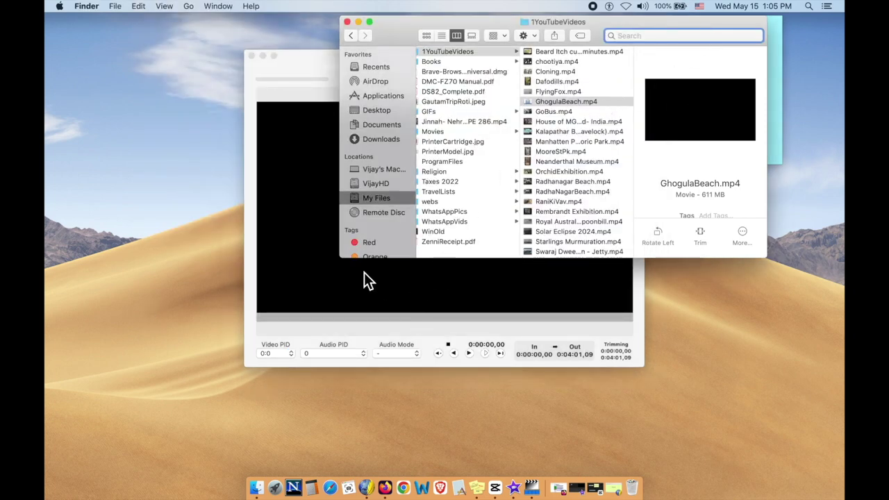
pyautogui.click(301, 196)
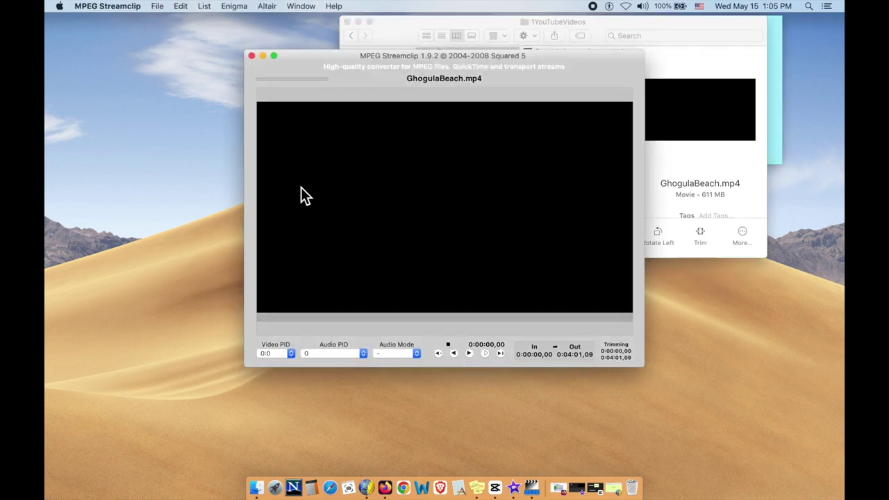
pyautogui.click(158, 6)
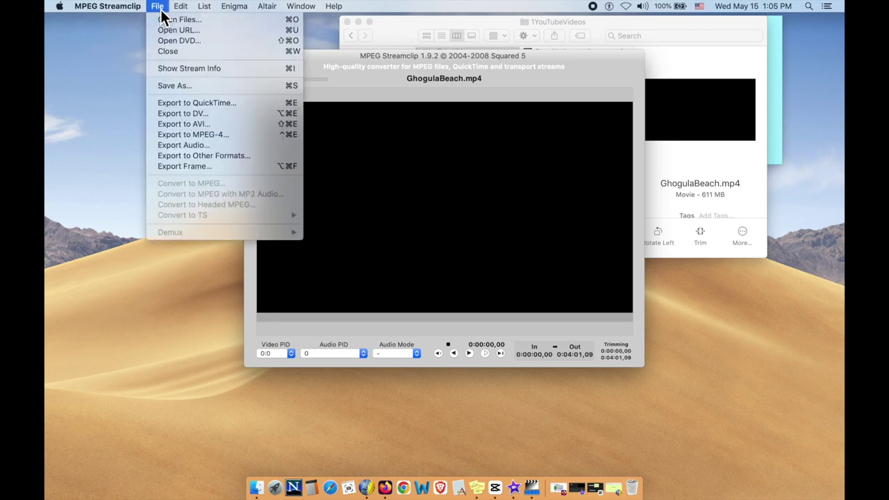
pyautogui.click(243, 139)
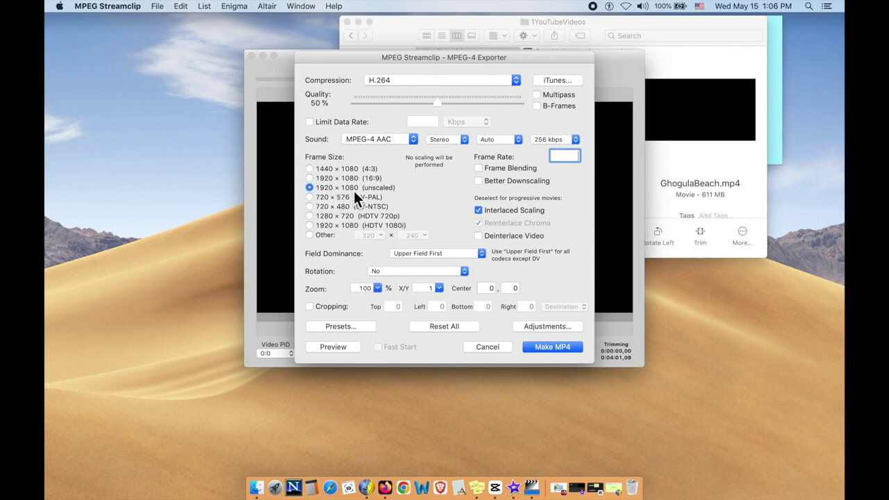
# Switch the export frame size to Other, which defaults to 320 × 240
pyautogui.click(309, 236)
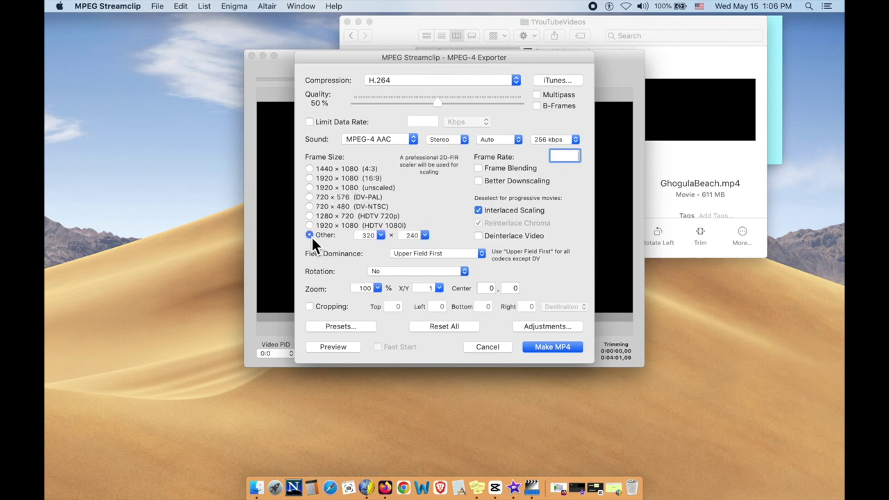
# Launch Calculator beside the exporter and compute 1920 ÷ 3 = 640
pyautogui.click(316, 489)
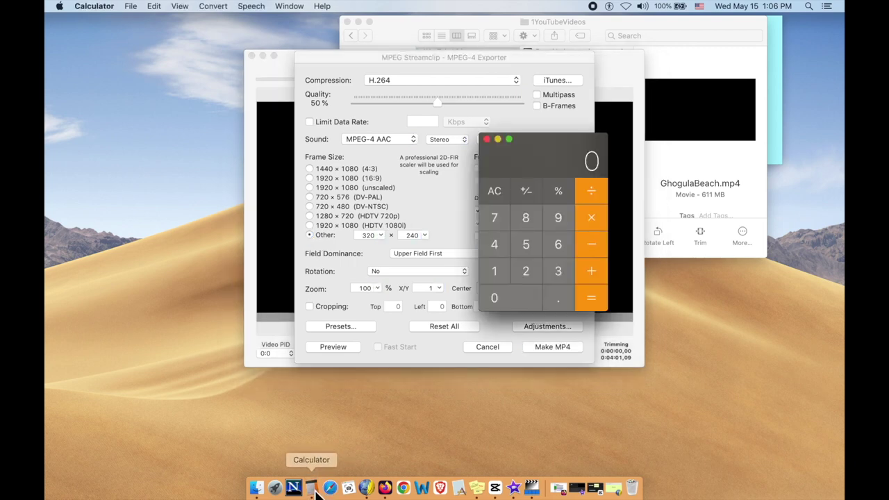
pyautogui.moveTo(550, 165); pyautogui.dragTo(726, 164)
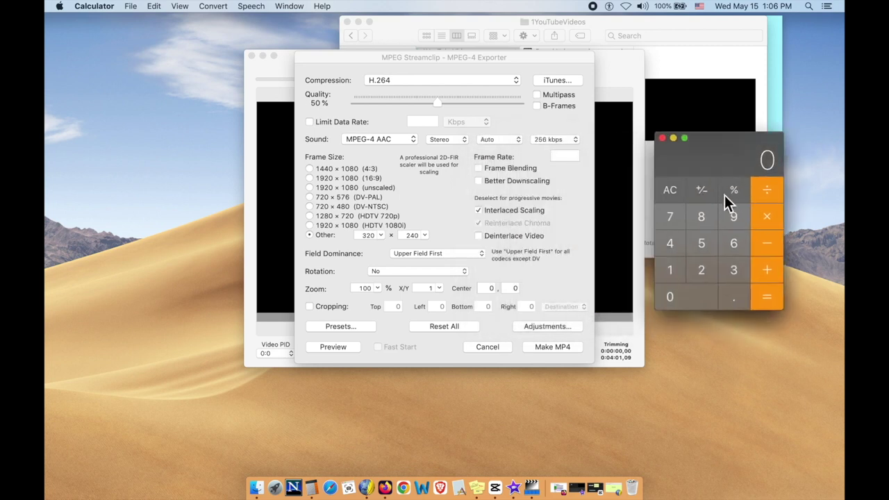
pyautogui.click(676, 276)
pyautogui.write('920/4')
pyautogui.press('BackSpace')
pyautogui.write('3')
pyautogui.press('Return')
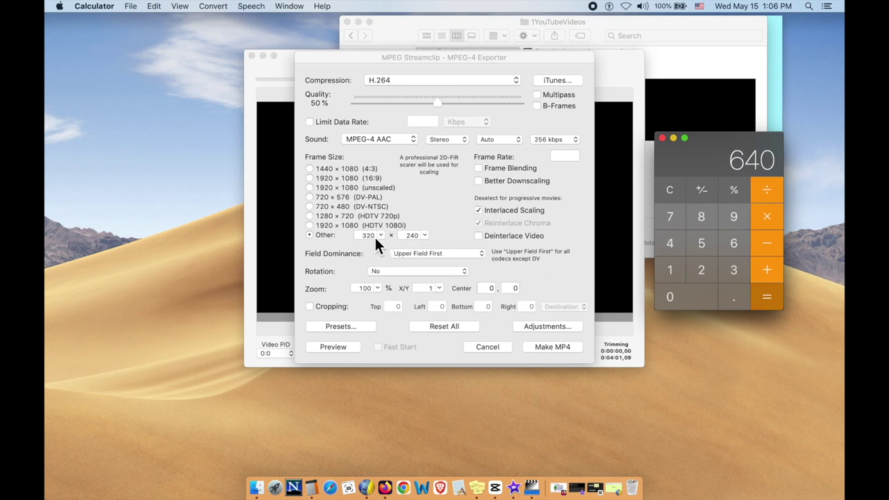
# Clear the calculator and compute 1080 ÷ 3 = 360
pyautogui.click(672, 195)
pyautogui.write('1080/3')
pyautogui.press('Return')
# Close Calculator and enter a custom frame size of 640 × 380
pyautogui.click(663, 138)
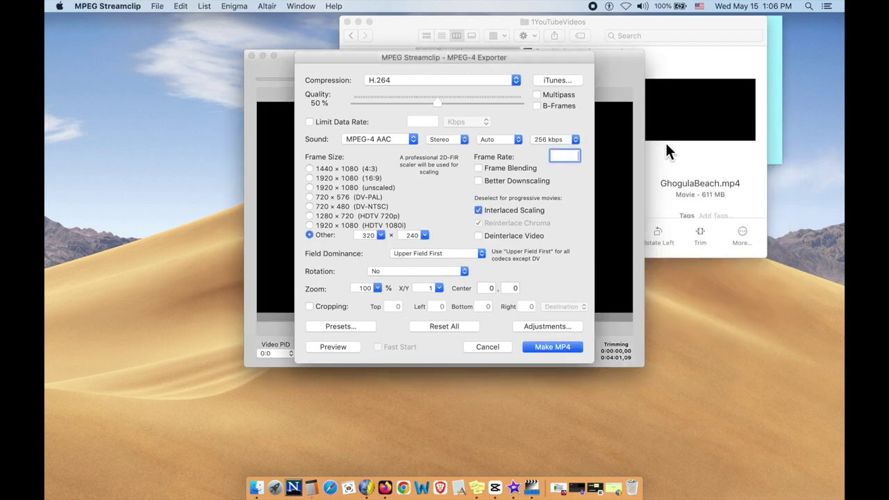
pyautogui.doubleClick(375, 236)
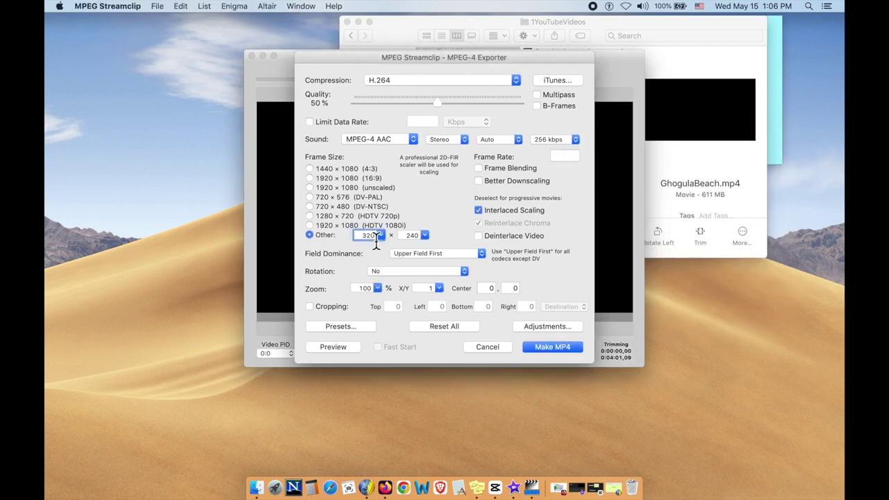
pyautogui.press('BackSpace')
pyautogui.write('640')
pyautogui.click(419, 236)
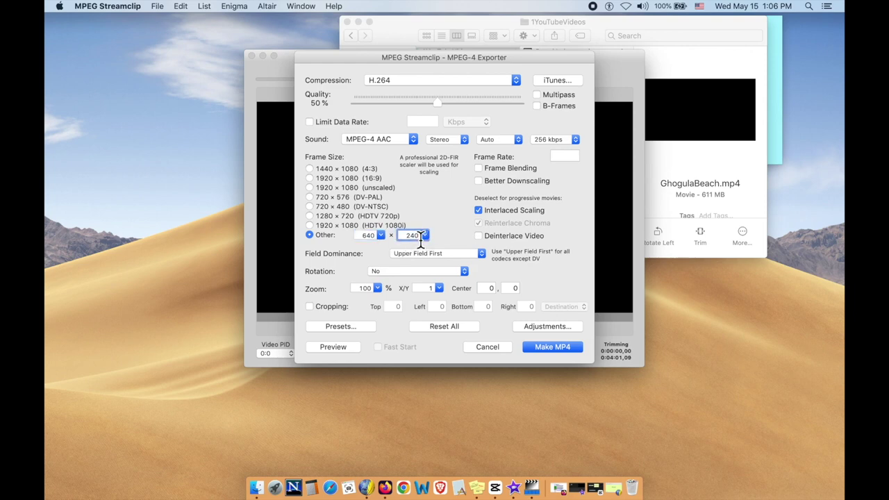
pyautogui.press('BackSpace')
pyautogui.write('380')
# Set the export audio to Mono with a 128 kbps bitrate
pyautogui.click(466, 141)
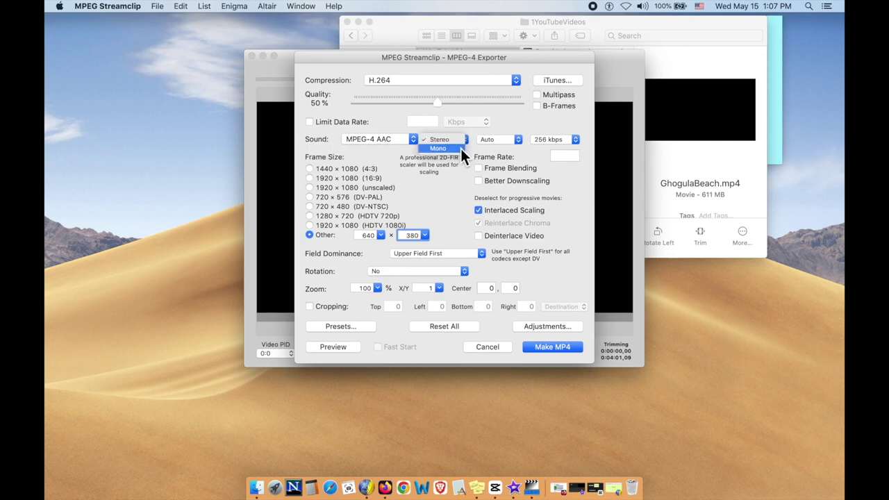
pyautogui.click(460, 149)
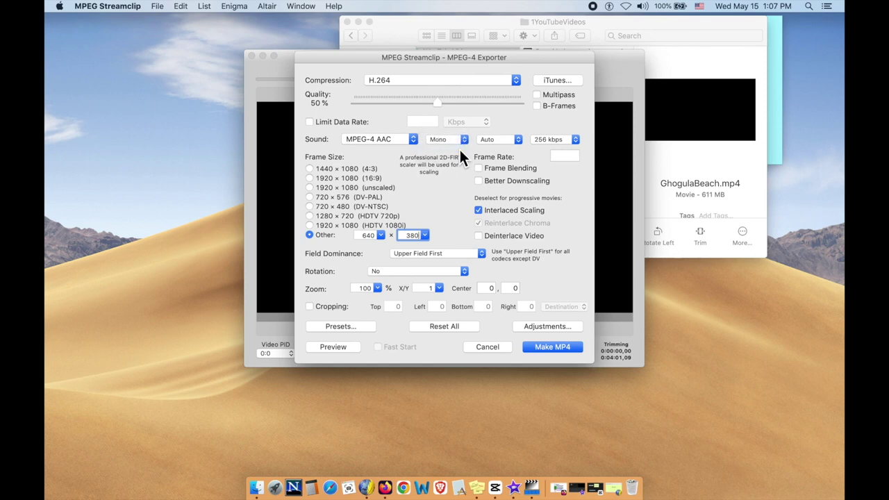
pyautogui.click(579, 139)
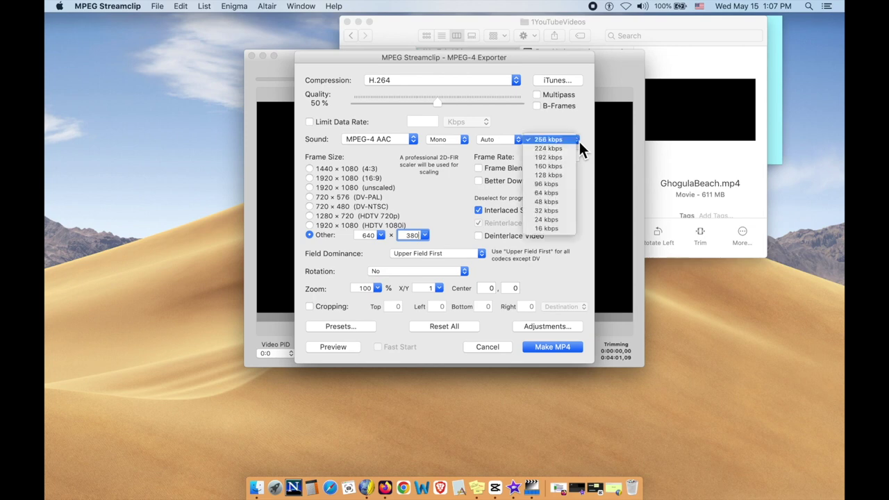
pyautogui.click(566, 178)
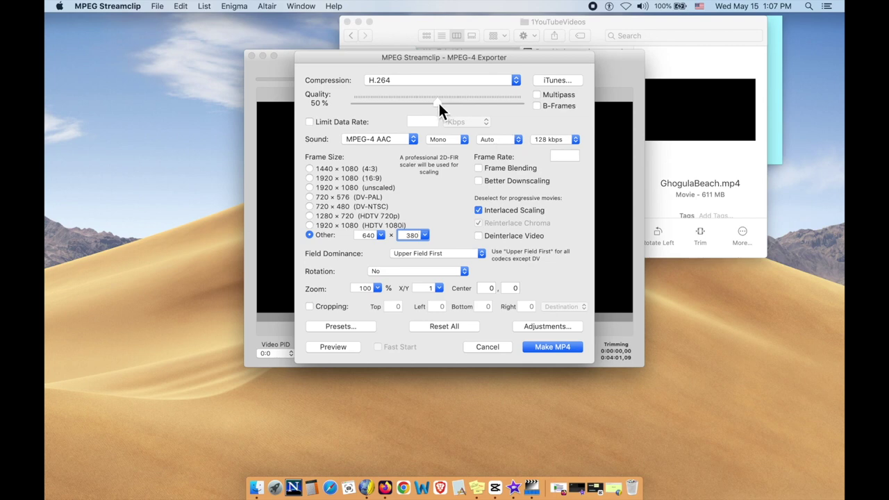
# Raise video quality to 100% and limit the data rate to 400 Kbps
pyautogui.moveTo(438, 101); pyautogui.dragTo(405, 104)
pyautogui.moveTo(408, 104); pyautogui.dragTo(530, 121)
pyautogui.click(310, 123)
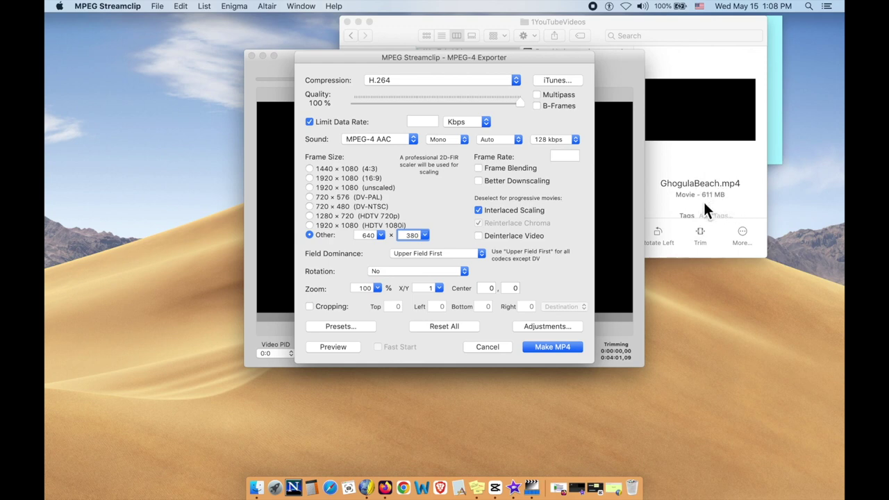
pyautogui.click(427, 122)
pyautogui.write('400')
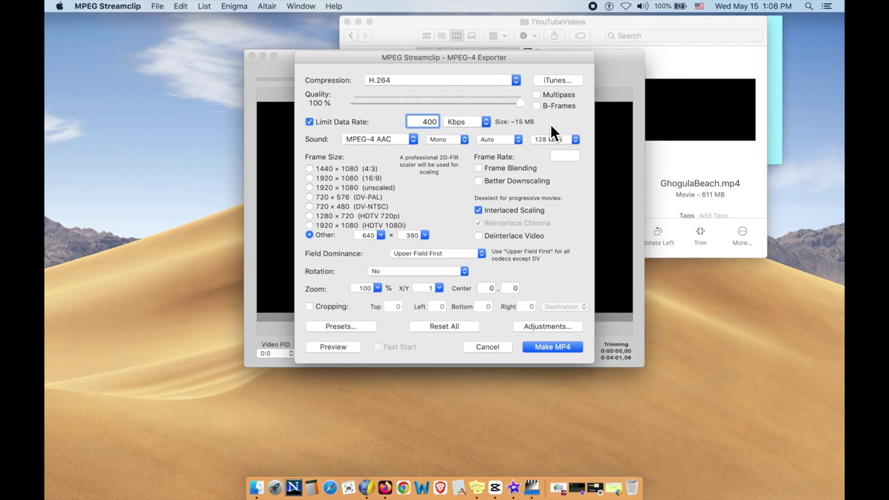
# Change the data rate limit from 400 to 700 Kbps
pyautogui.press('BackSpace')
pyautogui.press('BackSpace')
pyautogui.press('BackSpace')
pyautogui.write('600')
pyautogui.press('BackSpace')
pyautogui.write('50')
pyautogui.press('BackSpace')
pyautogui.press('BackSpace')
pyautogui.press('BackSpace')
pyautogui.write('700')
# Enable Frame Blending and disable Interlaced Scaling
pyautogui.click(480, 169)
pyautogui.click(481, 212)
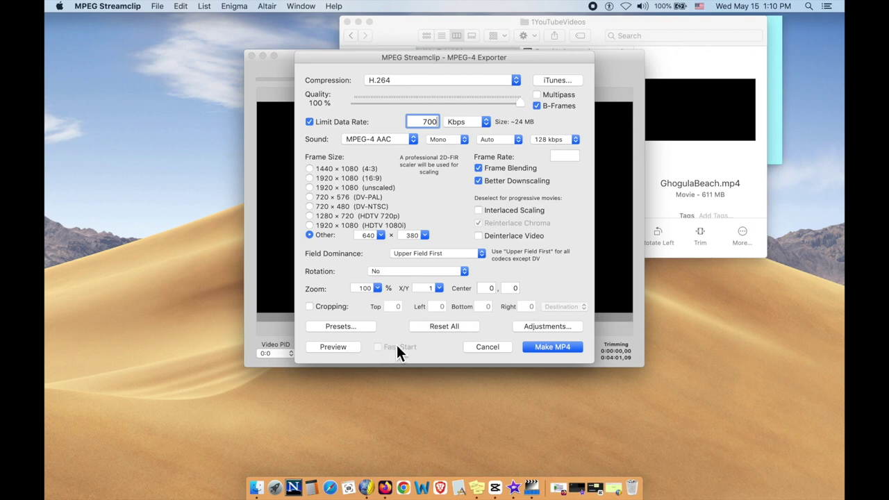
pyautogui.click(551, 328)
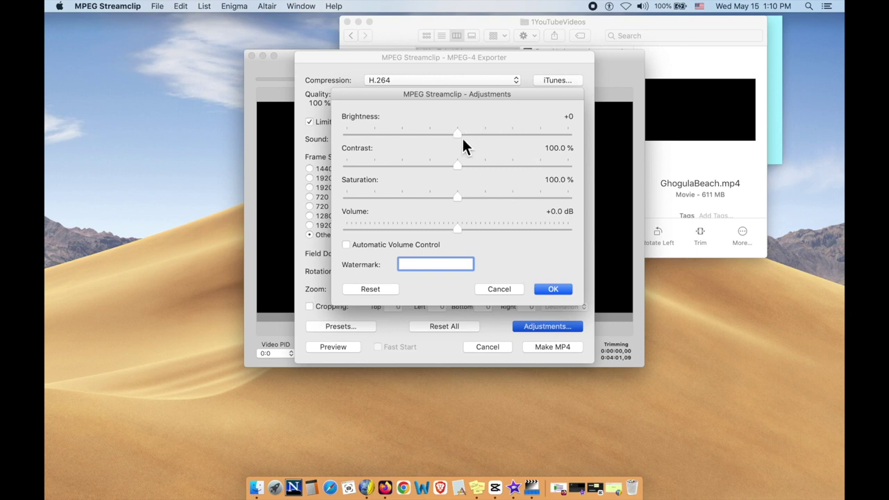
pyautogui.moveTo(460, 136)
pyautogui.mouseDown()
pyautogui.moveTo(501, 135)
pyautogui.moveTo(458, 141)
pyautogui.mouseUp()
pyautogui.moveTo(459, 166)
pyautogui.mouseDown()
pyautogui.moveTo(474, 168)
pyautogui.moveTo(458, 167)
pyautogui.mouseUp()
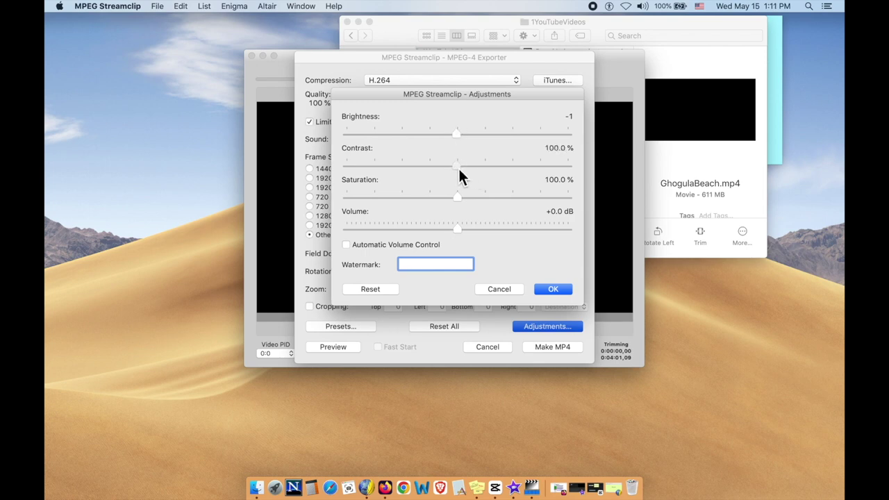
pyautogui.moveTo(456, 133); pyautogui.dragTo(457, 133)
pyautogui.click(349, 253)
pyautogui.click(349, 254)
pyautogui.click(382, 291)
pyautogui.click(499, 289)
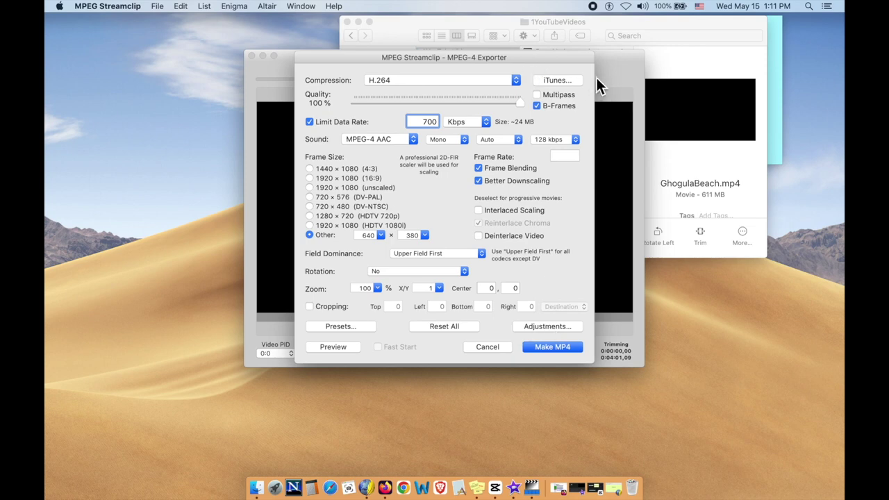
# Move the MPEG-4 Exporter window up-left, then down-right, uncovering the main Streamclip window
pyautogui.moveTo(561, 55); pyautogui.dragTo(435, 24)
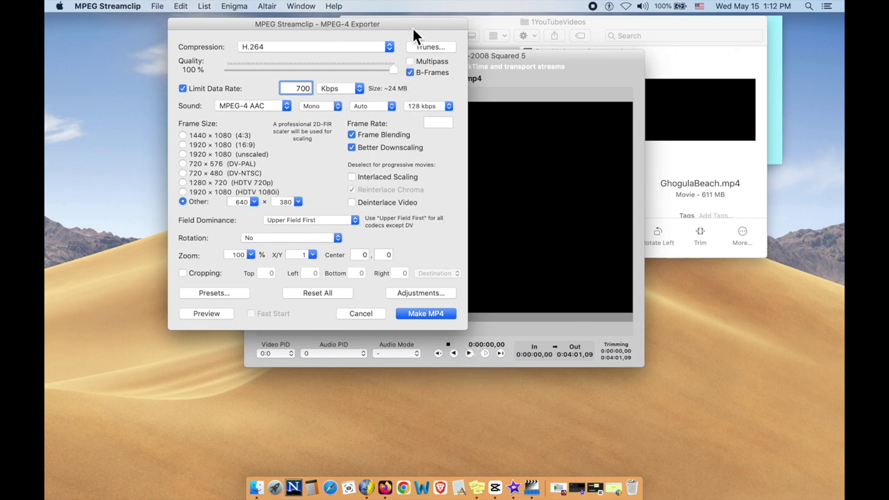
pyautogui.moveTo(414, 25); pyautogui.dragTo(616, 87)
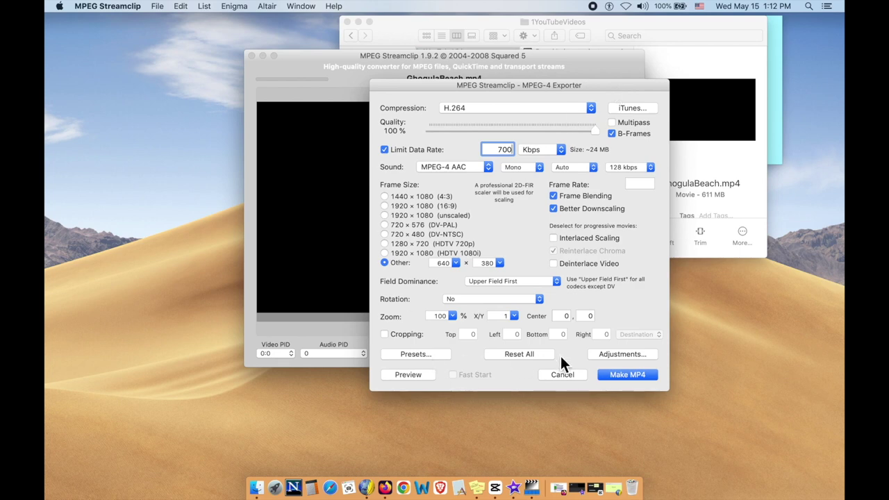
# Save the MP4 export as GhogulaBeach2.mp4 in the ScreenShots folder and start encoding
pyautogui.click(632, 379)
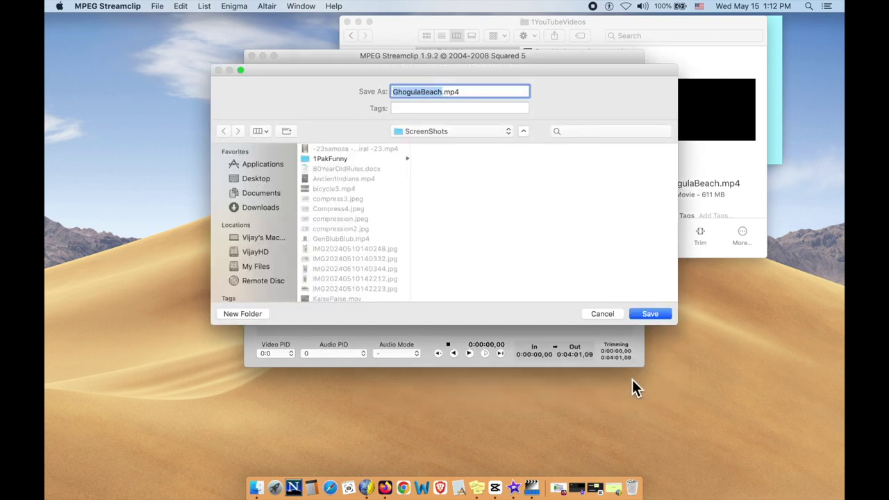
pyautogui.click(443, 96)
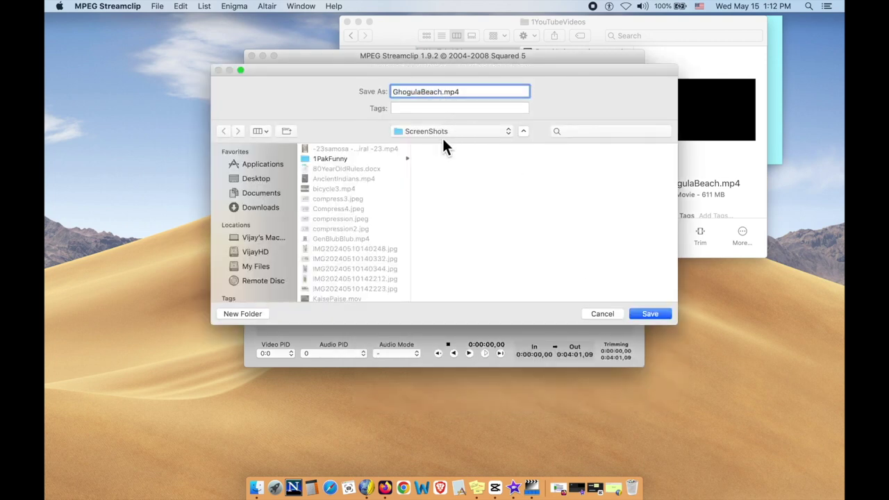
pyautogui.write('2')
pyautogui.click(650, 314)
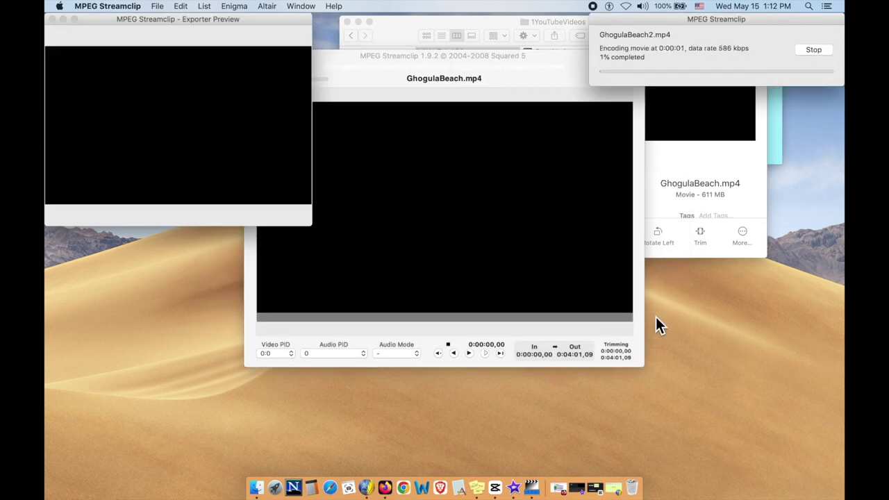